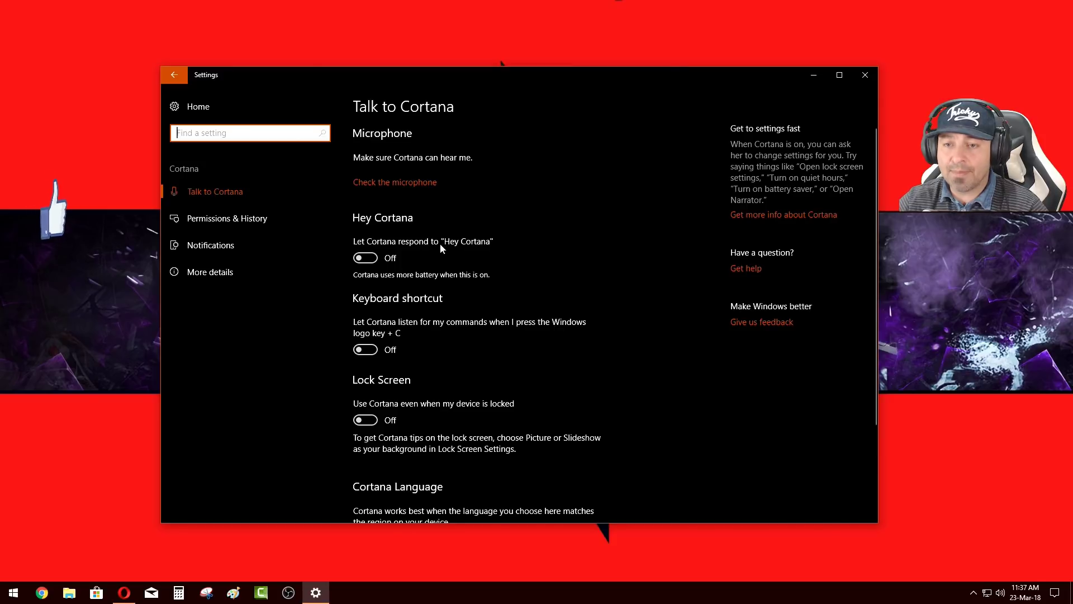
# Step: Review Cortana's Permissions & History settings, including SafeSearch, Cloud Search, device history and search history
pyautogui.click(260, 226)
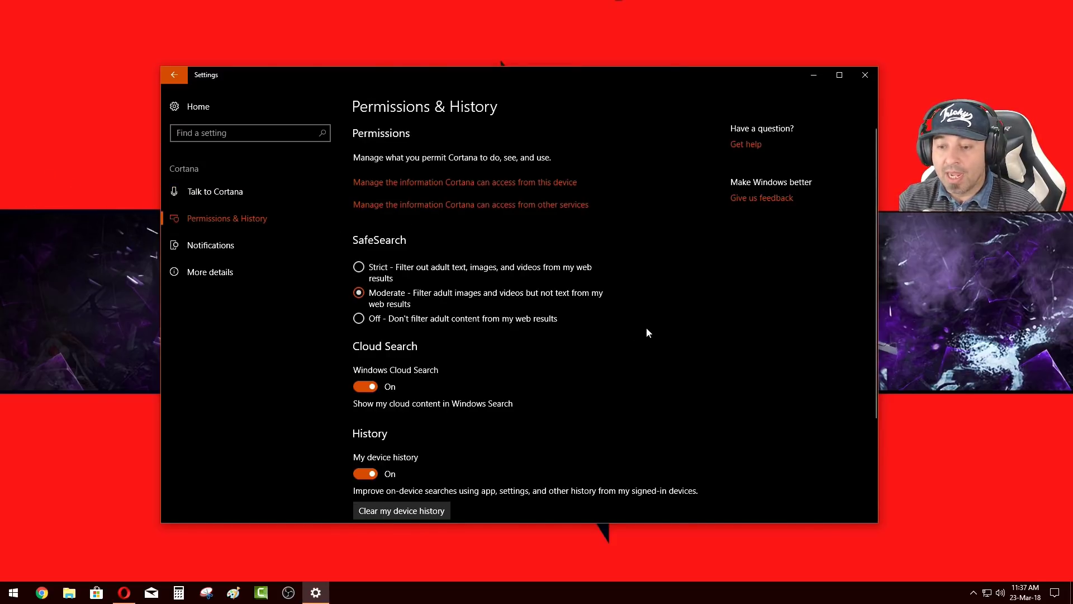
pyautogui.scroll(-2, 647, 330)
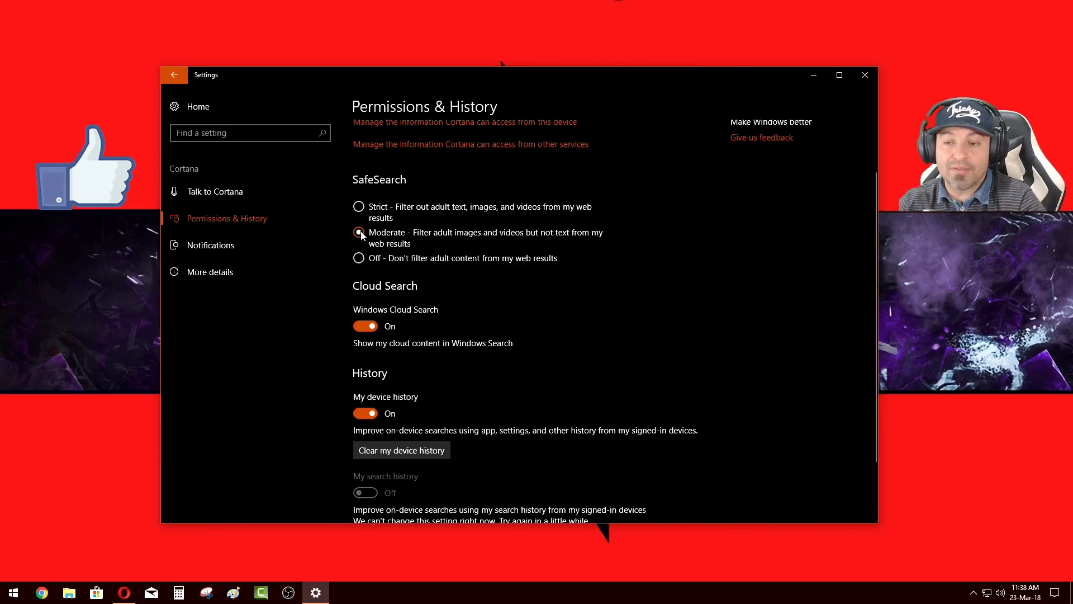
pyautogui.scroll(-3, 453, 345)
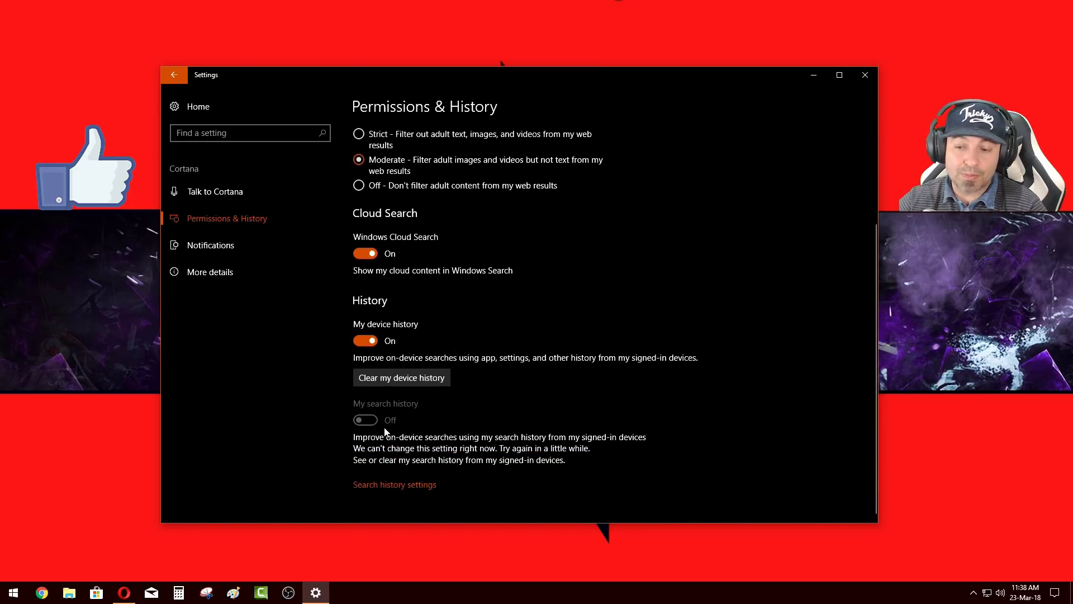
# Step: Open the Privacy settings and review the General privacy options and the Location options
pyautogui.click(177, 78)
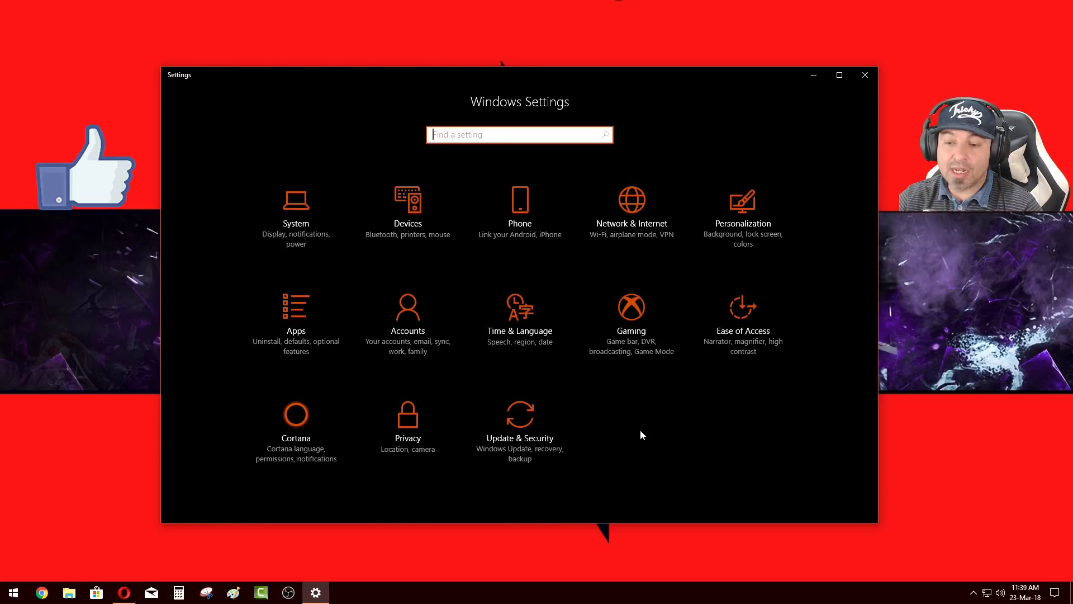
pyautogui.click(423, 452)
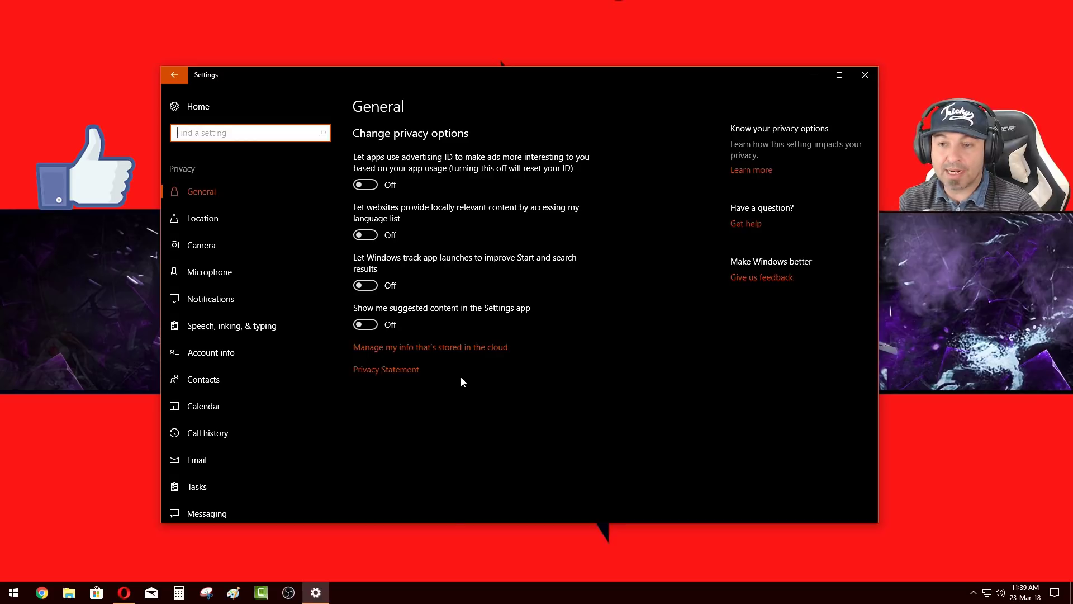
pyautogui.click(186, 192)
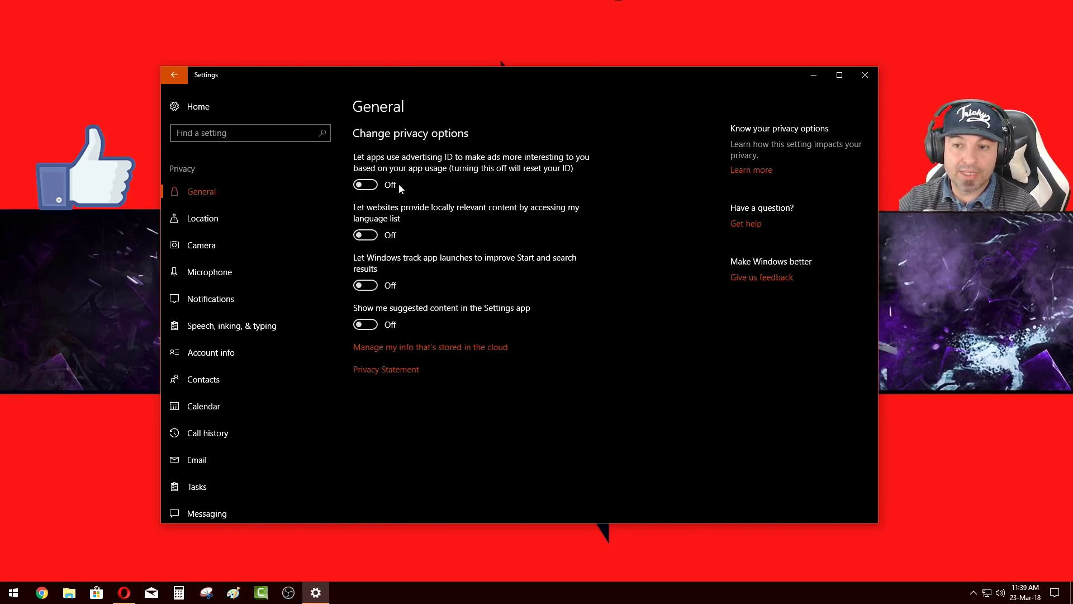
pyautogui.click(217, 227)
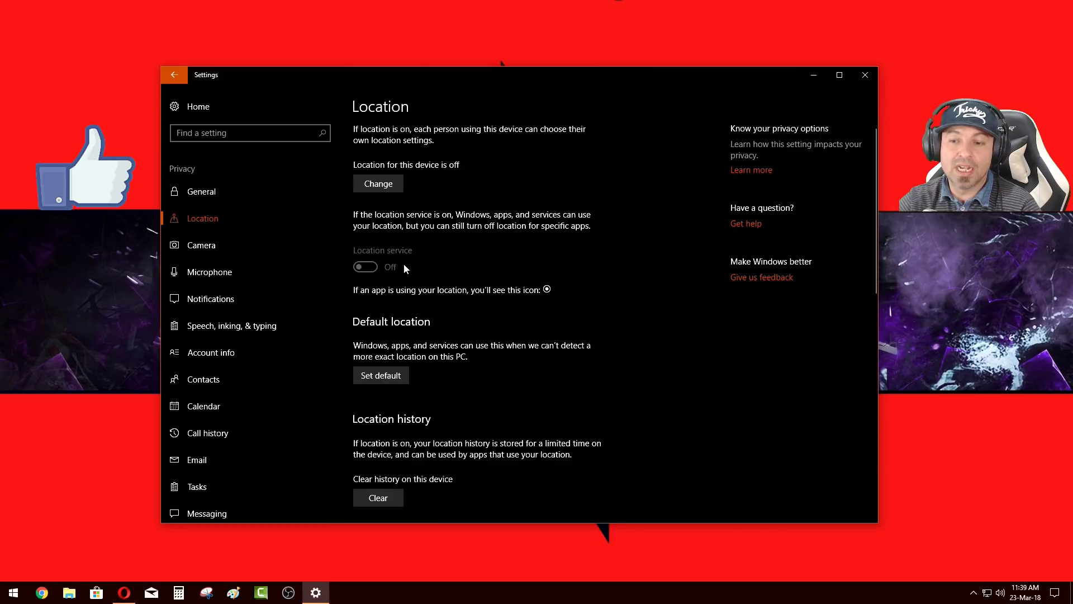
pyautogui.scroll(-4, 404, 263)
pyautogui.scroll(4, 393, 226)
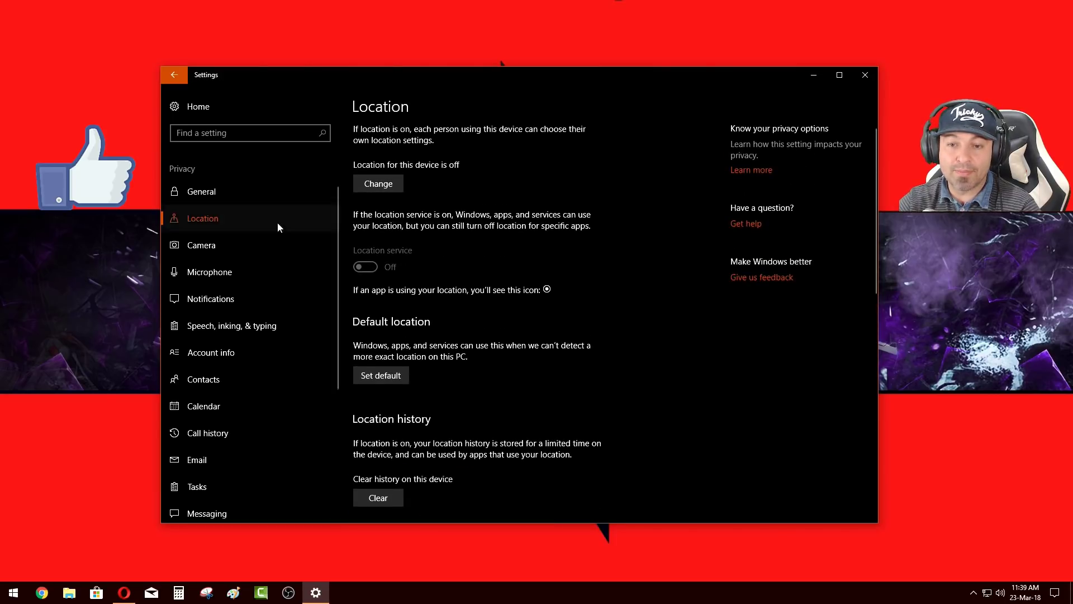
# Step: In the Camera privacy settings, temporarily let apps use the camera hardware, review the per-app permissions, and turn access off again
pyautogui.click(195, 249)
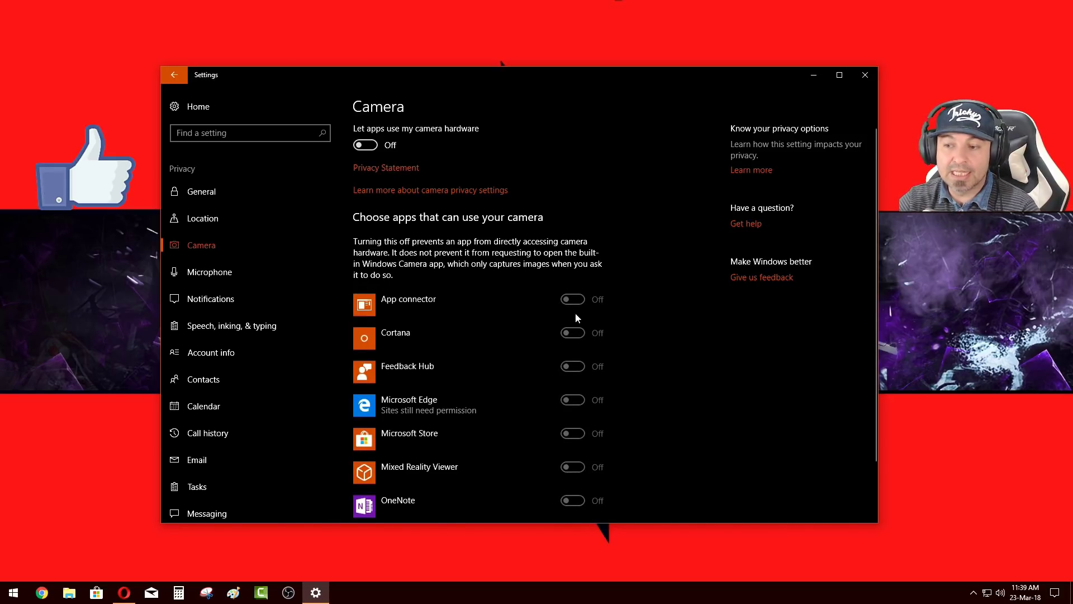
pyautogui.click(364, 146)
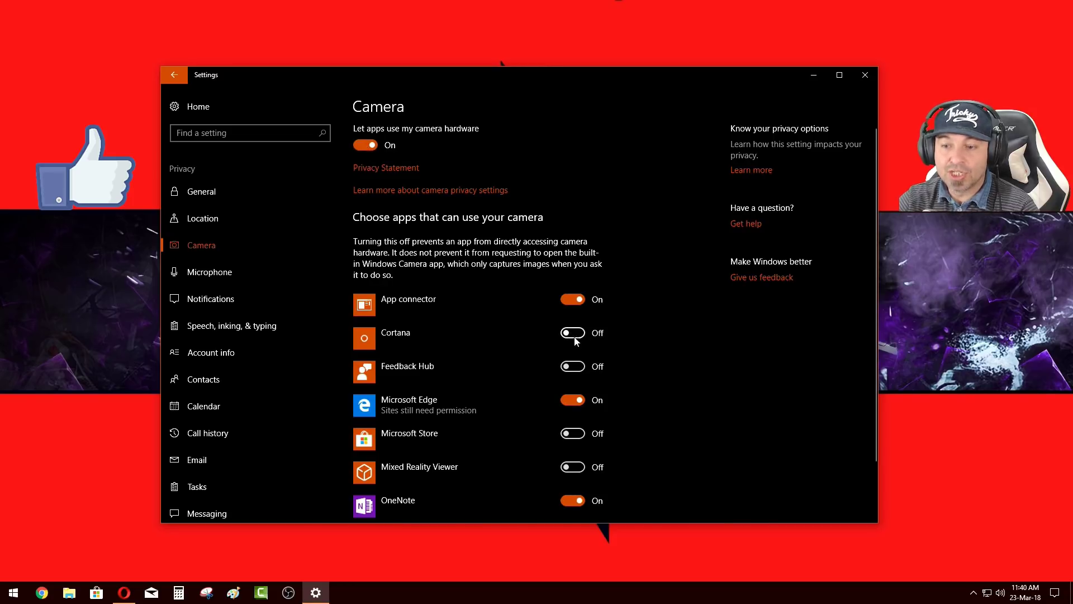
pyautogui.scroll(-1, 621, 364)
pyautogui.scroll(1, 556, 337)
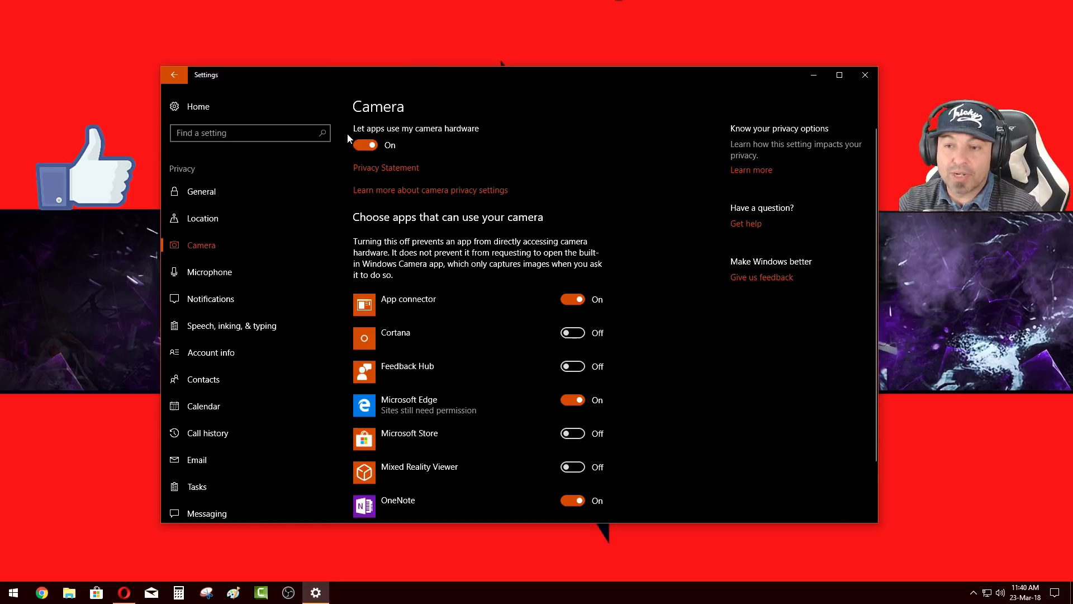
pyautogui.click(368, 146)
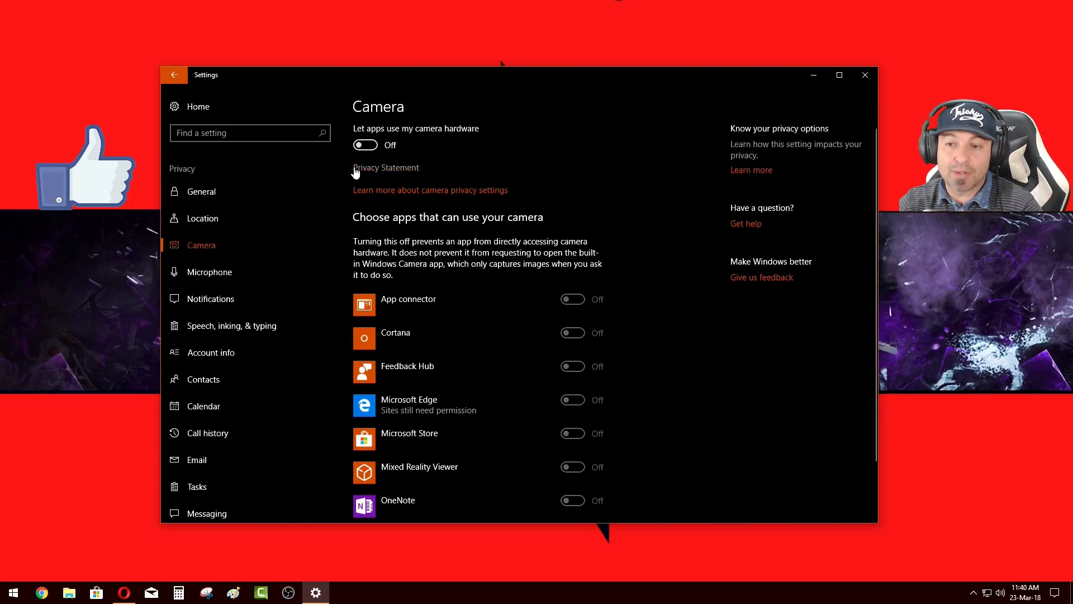
pyautogui.click(367, 146)
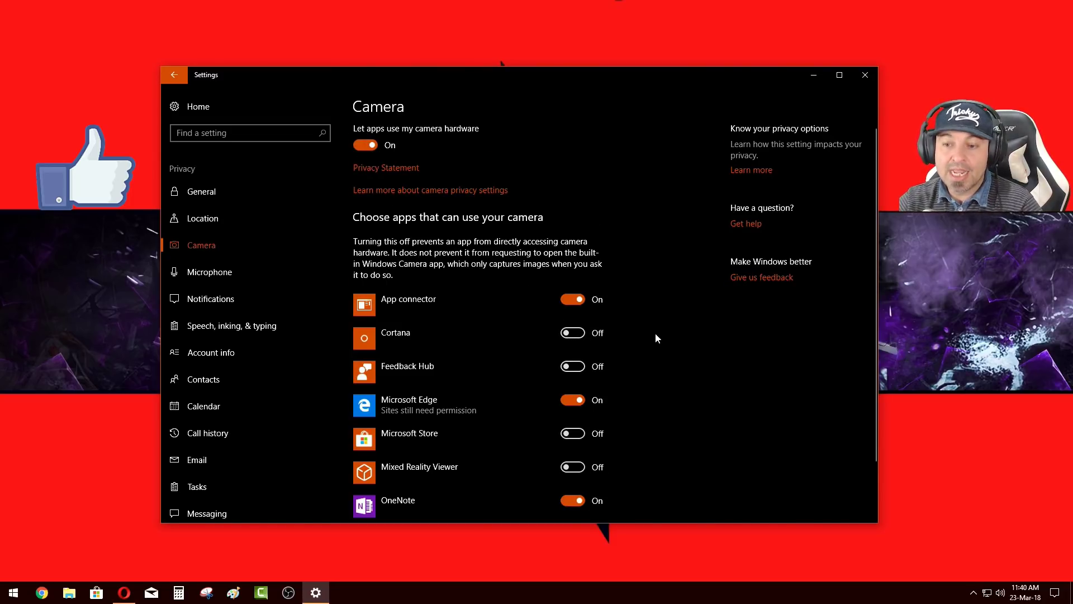
pyautogui.scroll(-1, 655, 333)
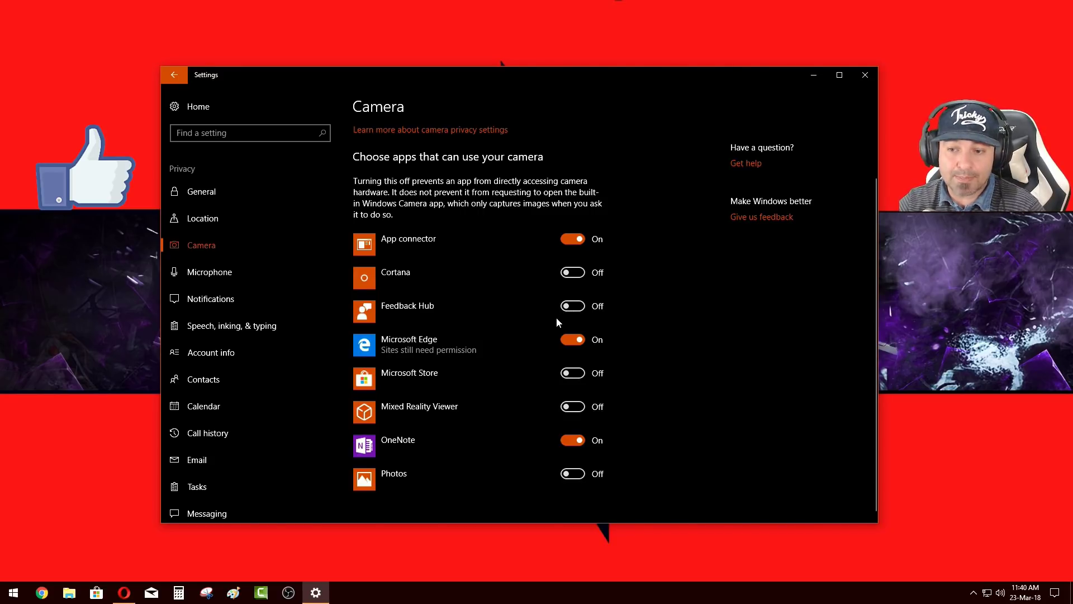
pyautogui.scroll(2, 464, 313)
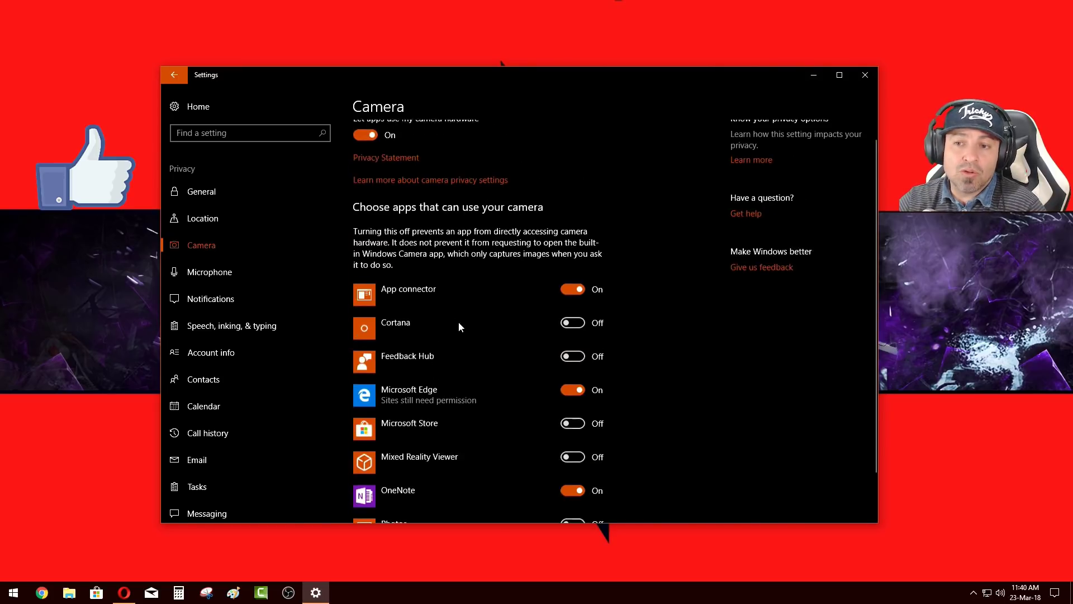
pyautogui.click(361, 146)
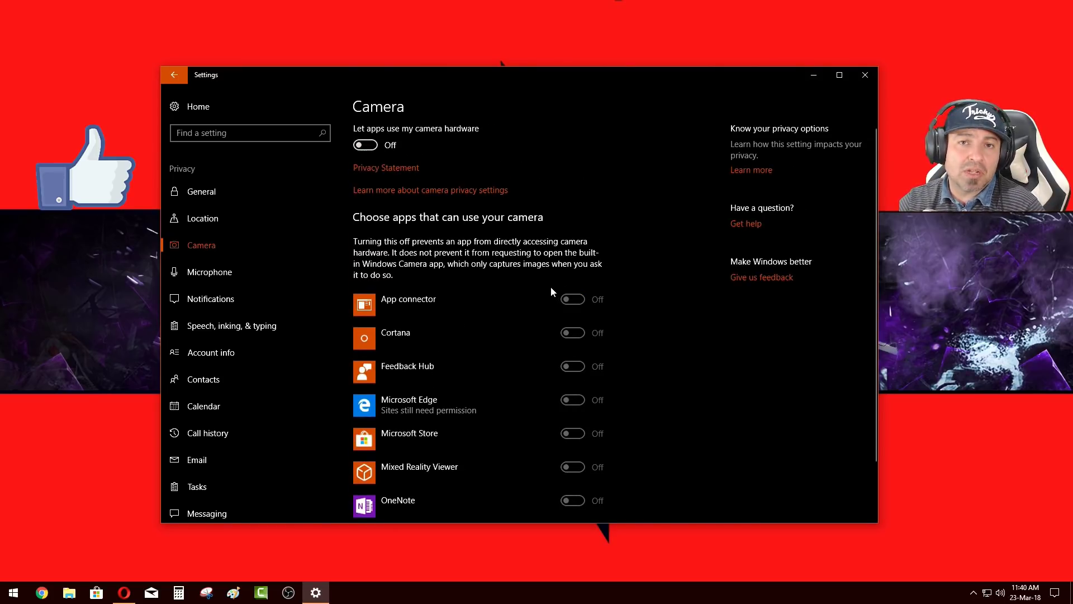
# Step: In the Microphone privacy settings, temporarily let apps use the microphone, review the per-app permissions, and turn access off again
pyautogui.click(203, 275)
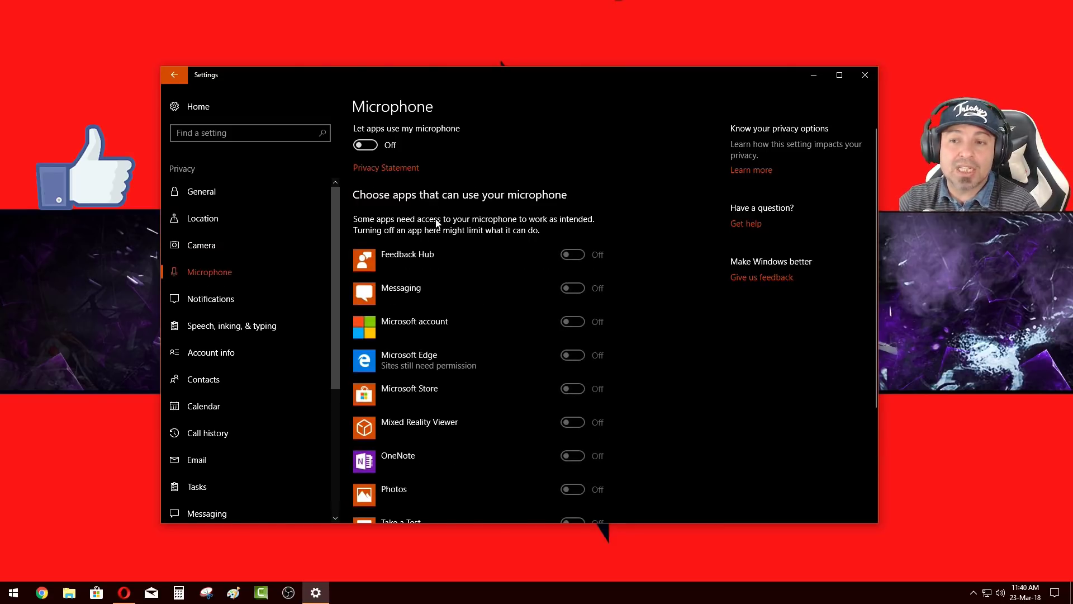
pyautogui.click(364, 145)
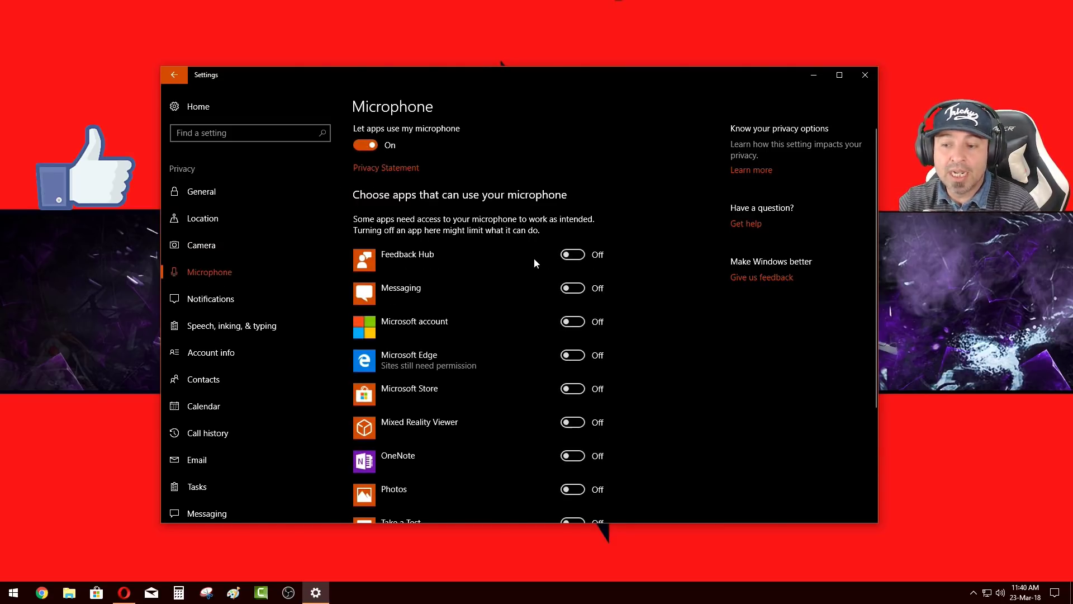
pyautogui.scroll(-3, 553, 291)
pyautogui.scroll(3, 566, 358)
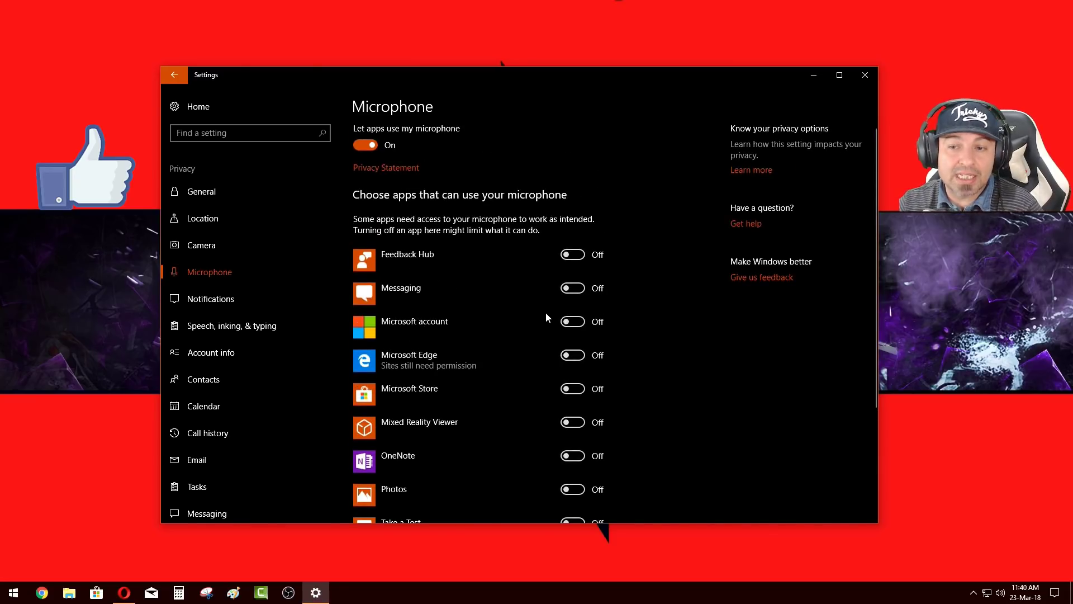
pyautogui.scroll(-2, 547, 317)
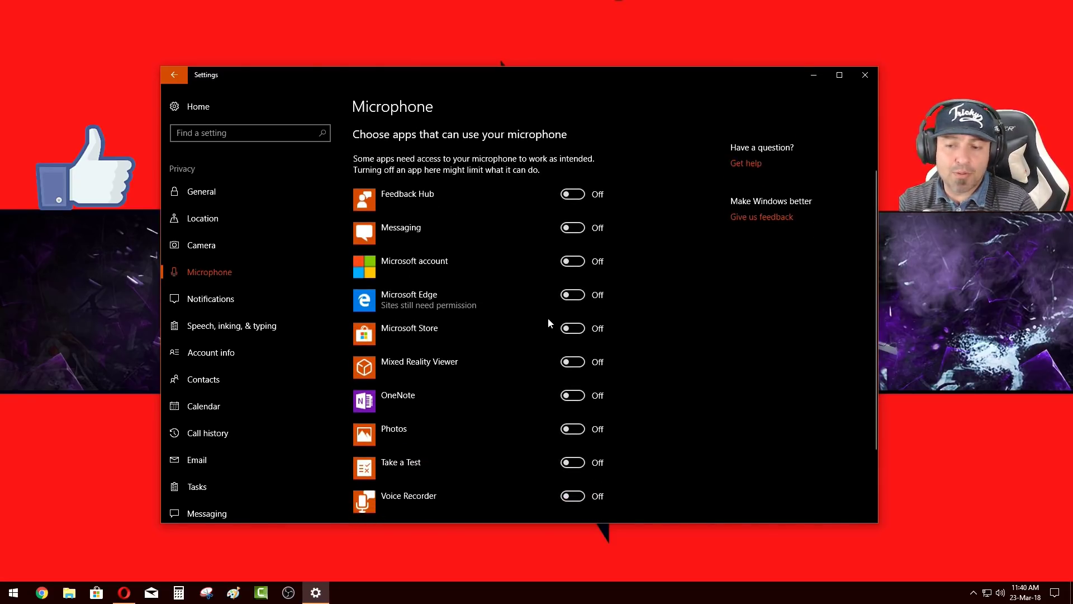
pyautogui.scroll(-3, 549, 318)
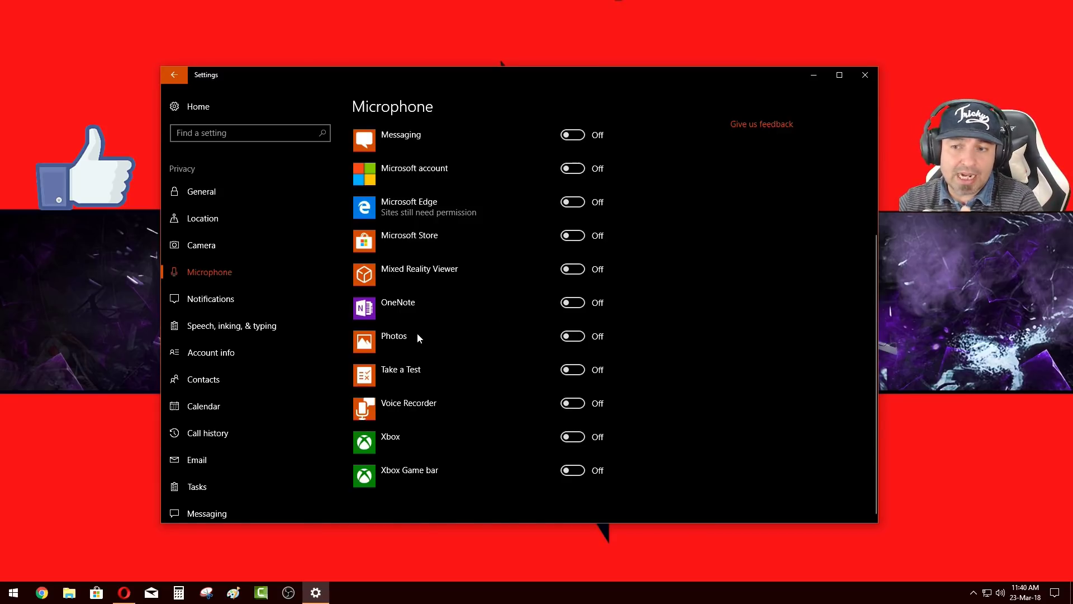
pyautogui.scroll(5, 420, 335)
pyautogui.click(365, 145)
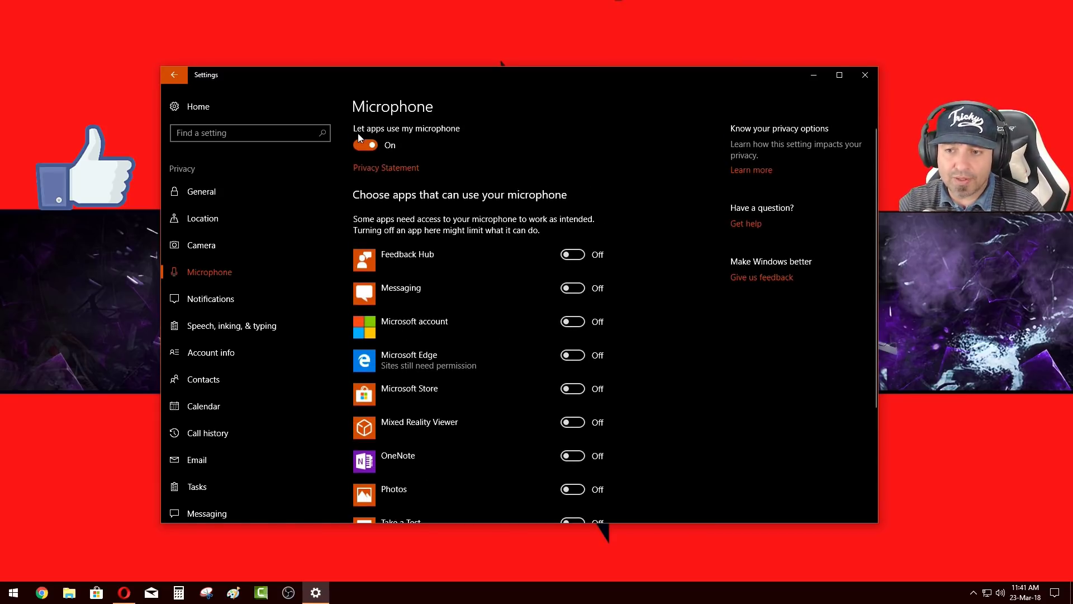
# Step: Review the account's Sign-in options, including the password, PIN, picture password, Dynamic lock and Privacy sections
pyautogui.click(173, 75)
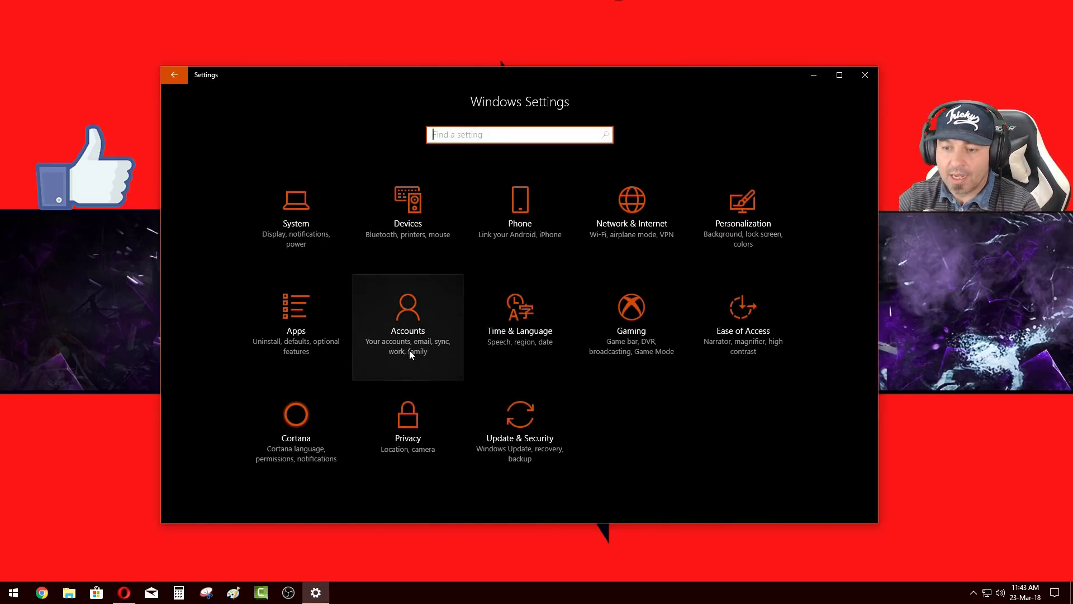
pyautogui.click(407, 349)
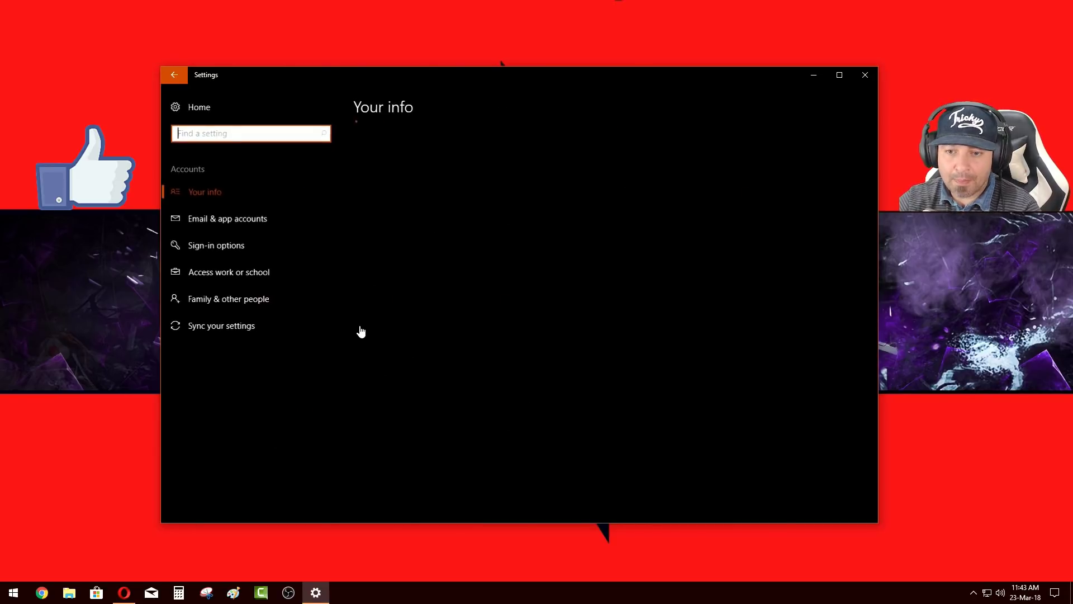
pyautogui.click(206, 249)
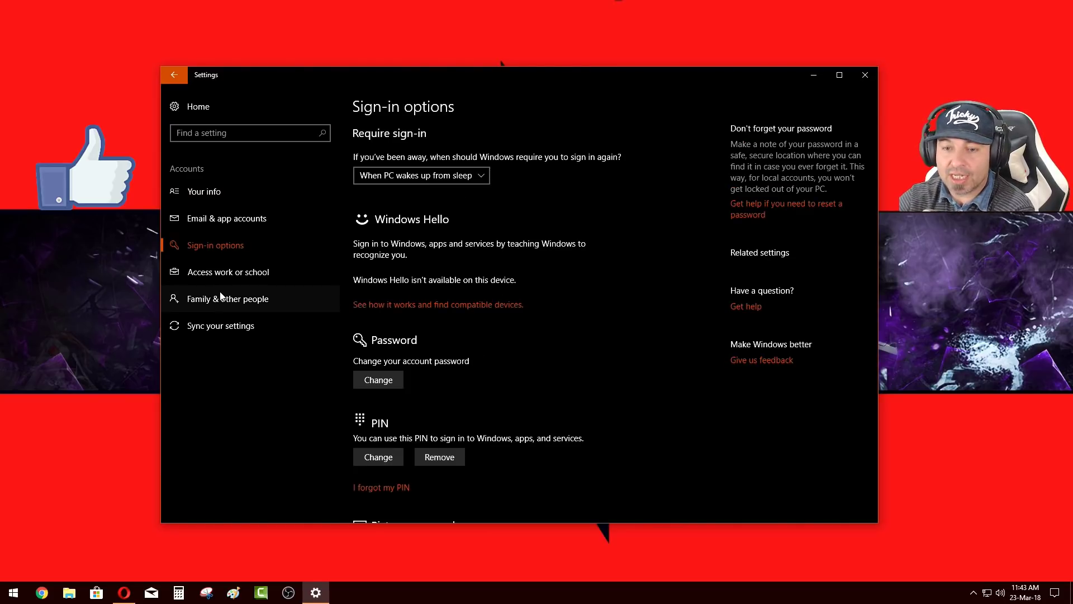
pyautogui.scroll(-6, 451, 269)
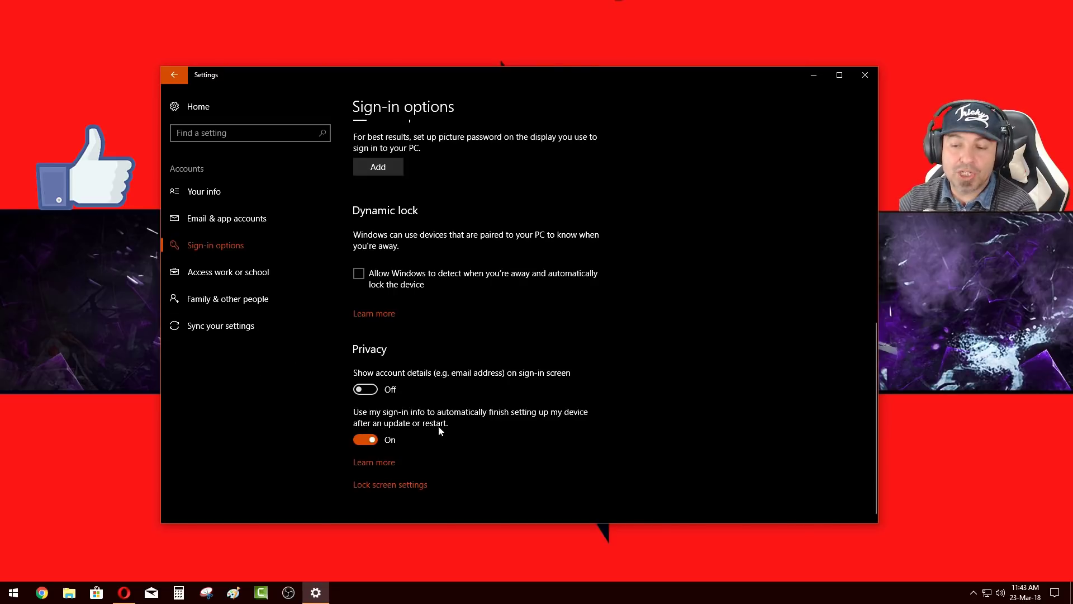
pyautogui.scroll(7, 394, 449)
pyautogui.scroll(-7, 397, 447)
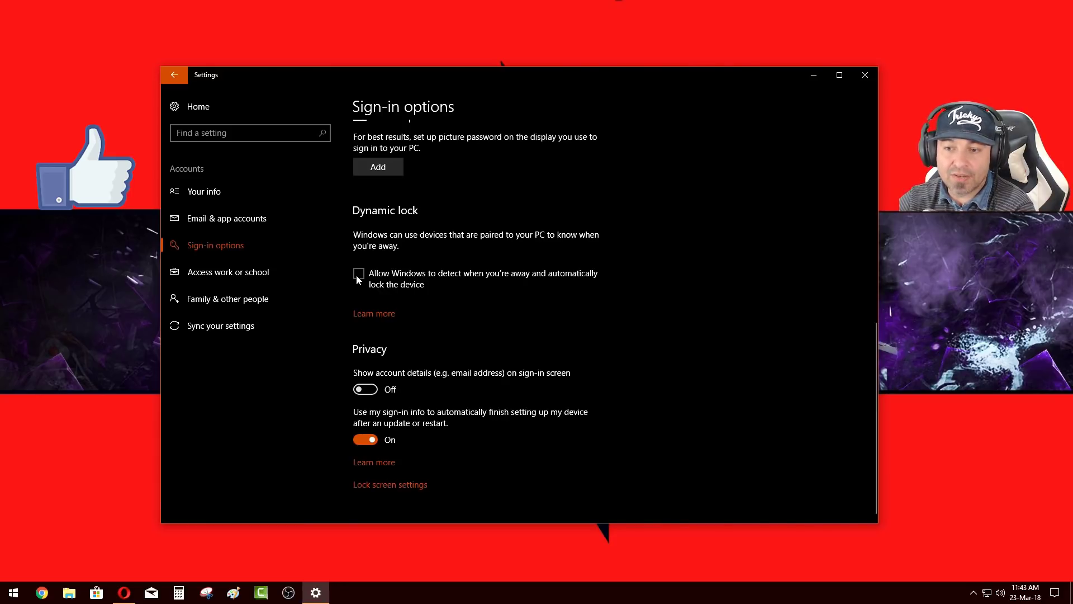
pyautogui.scroll(7, 368, 300)
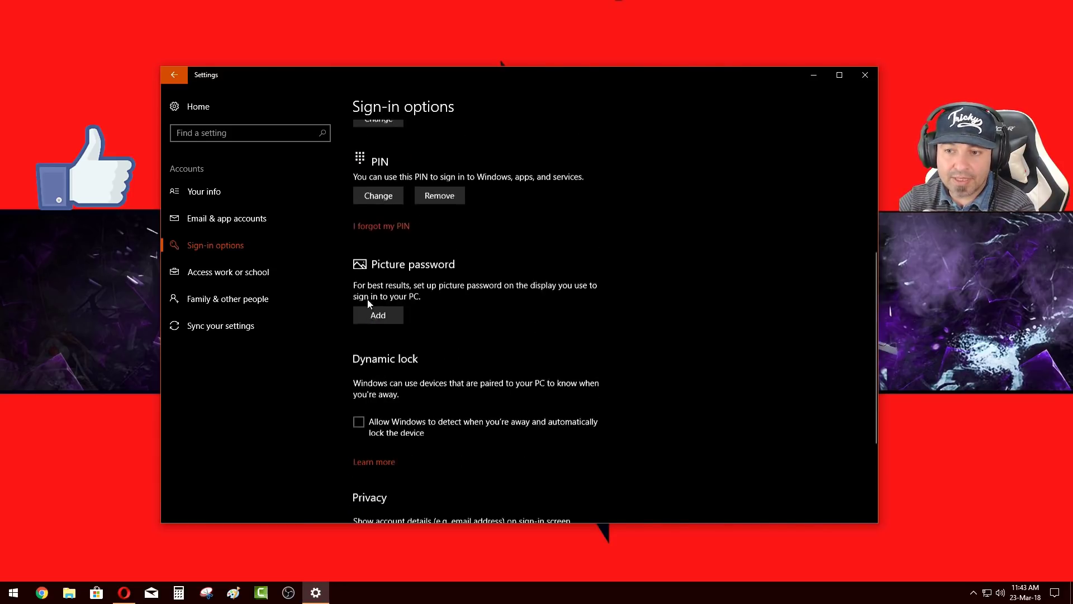
pyautogui.scroll(-5, 366, 294)
pyautogui.scroll(-2, 367, 295)
pyautogui.scroll(5, 367, 294)
pyautogui.scroll(-6, 369, 299)
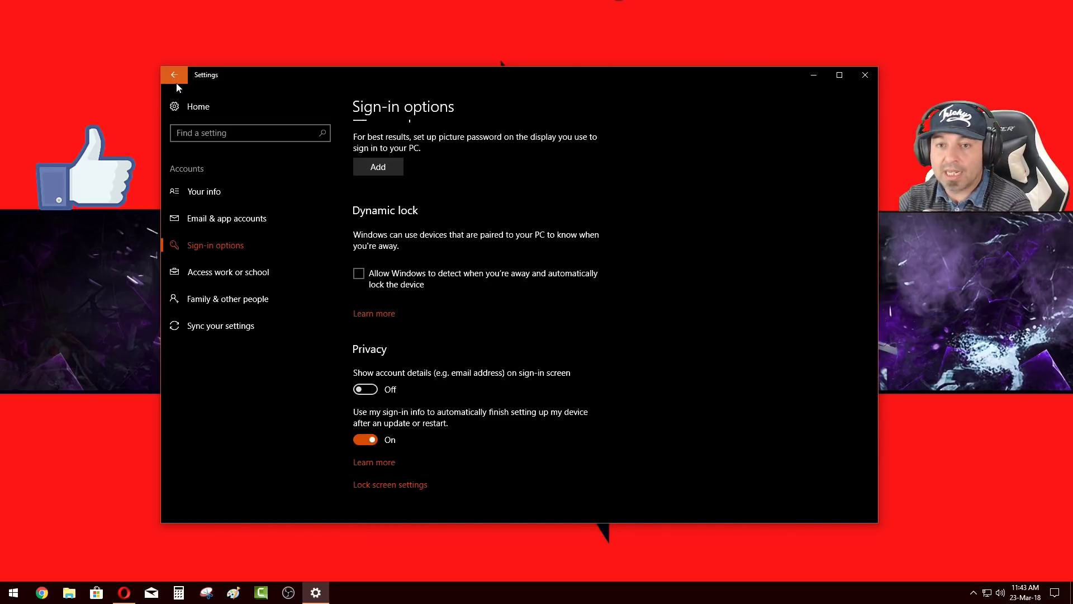
# Step: Check the Shared experiences options in the System settings and close the Settings window
pyautogui.click(194, 109)
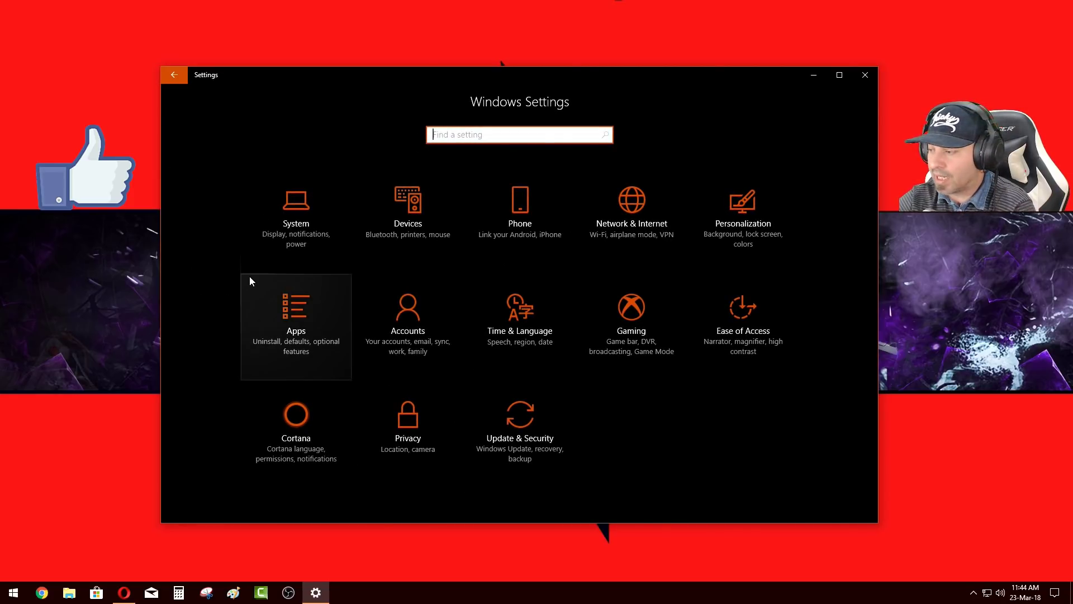
pyautogui.click(317, 223)
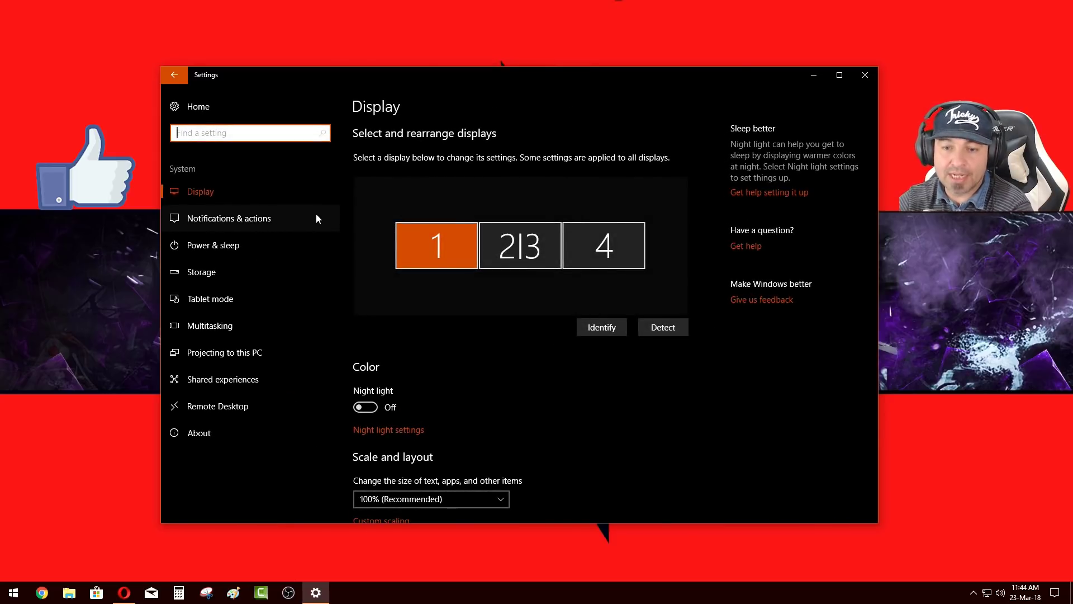
pyautogui.click(237, 385)
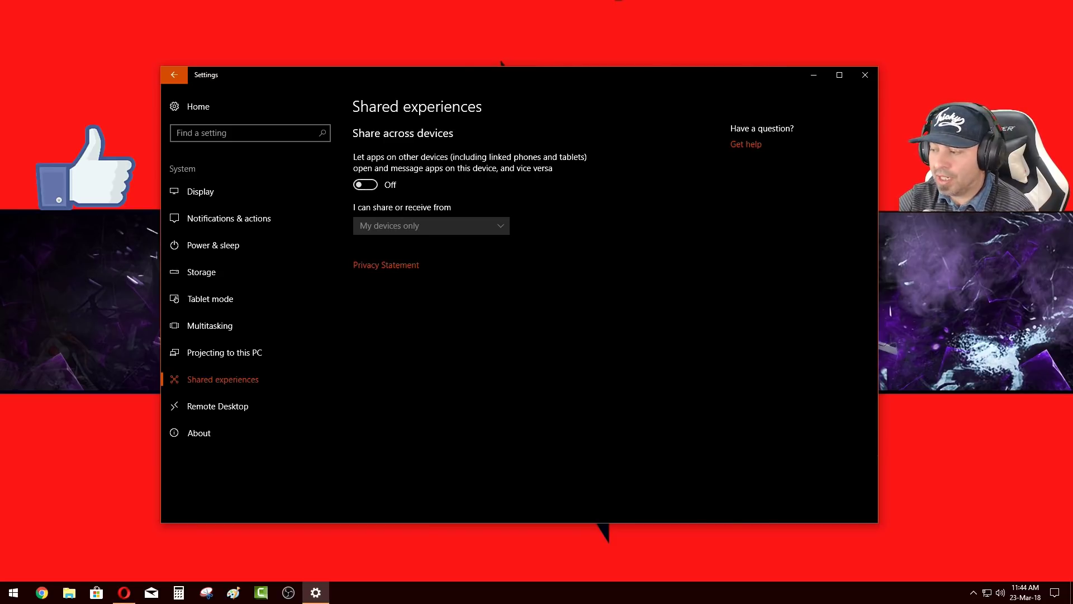
pyautogui.click(866, 76)
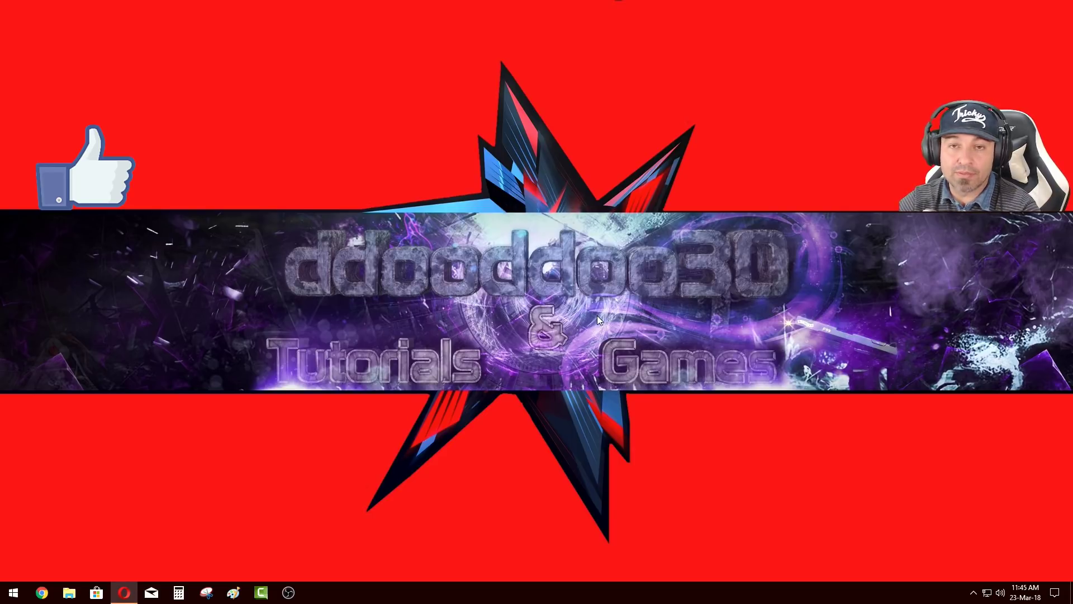
# Step: Open the full Windows Settings overview to view its categories, and close it
pyautogui.rightClick(440, 250)
pyautogui.click(812, 373)
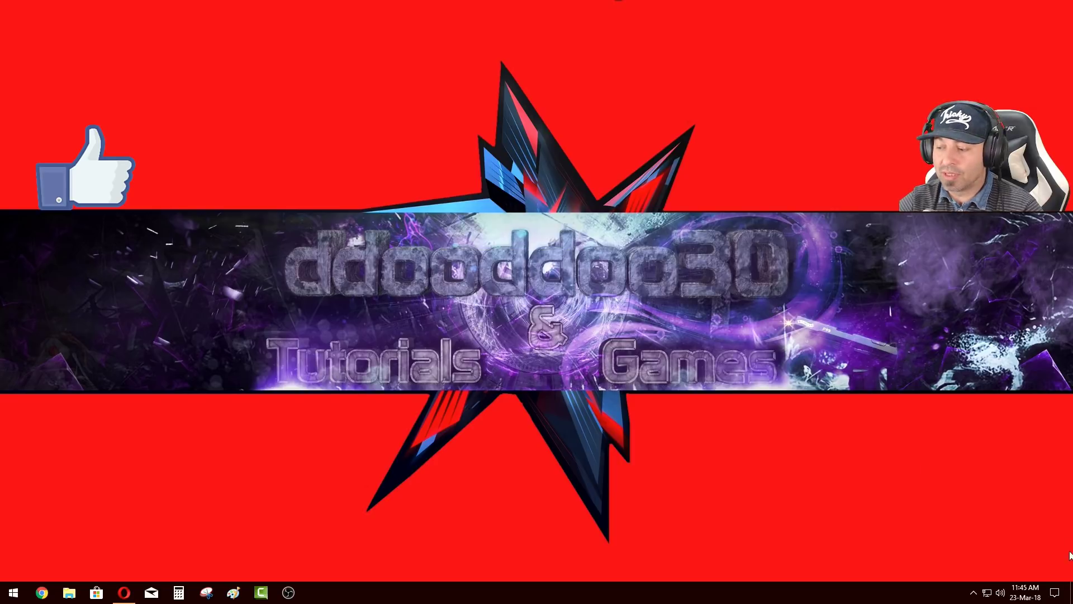
pyautogui.click(1053, 594)
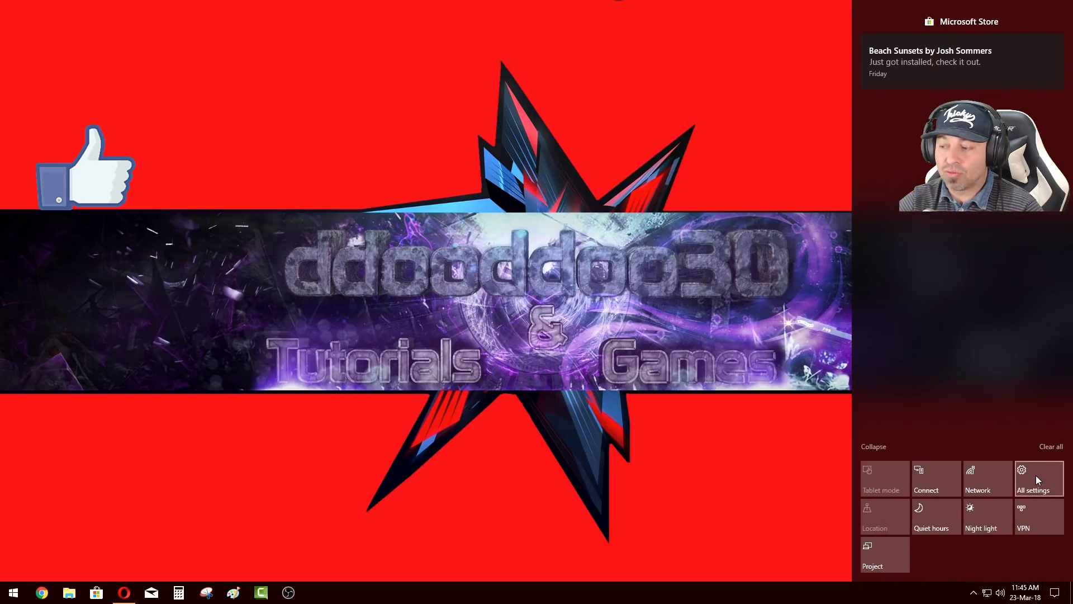
pyautogui.click(1035, 476)
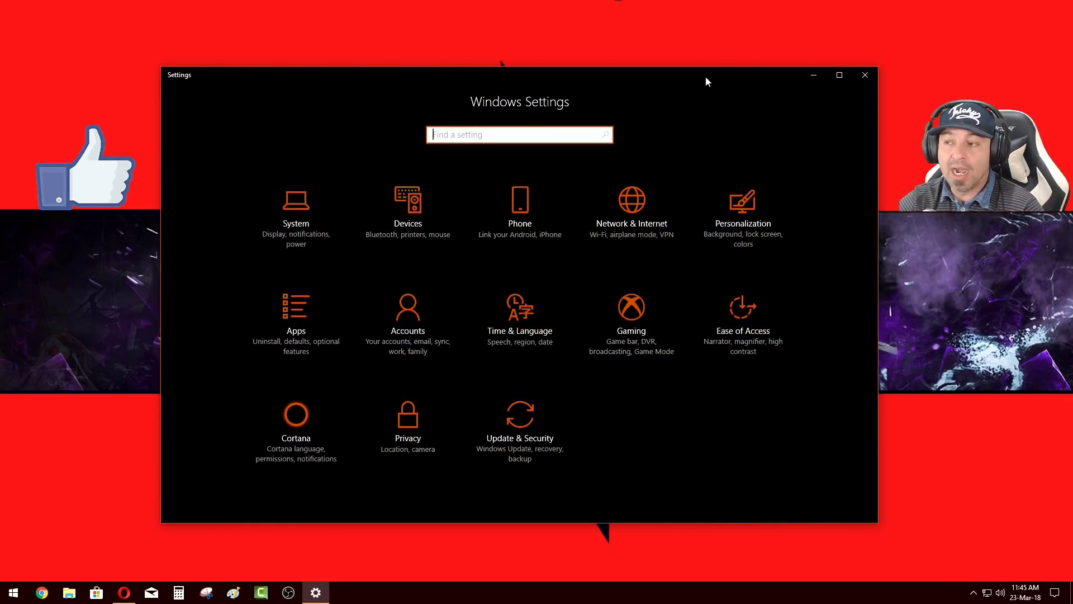
pyautogui.click(874, 77)
# Step: In the Personalization color settings, try the Light default app mode, switch back to Dark, and close the Settings window
pyautogui.rightClick(393, 170)
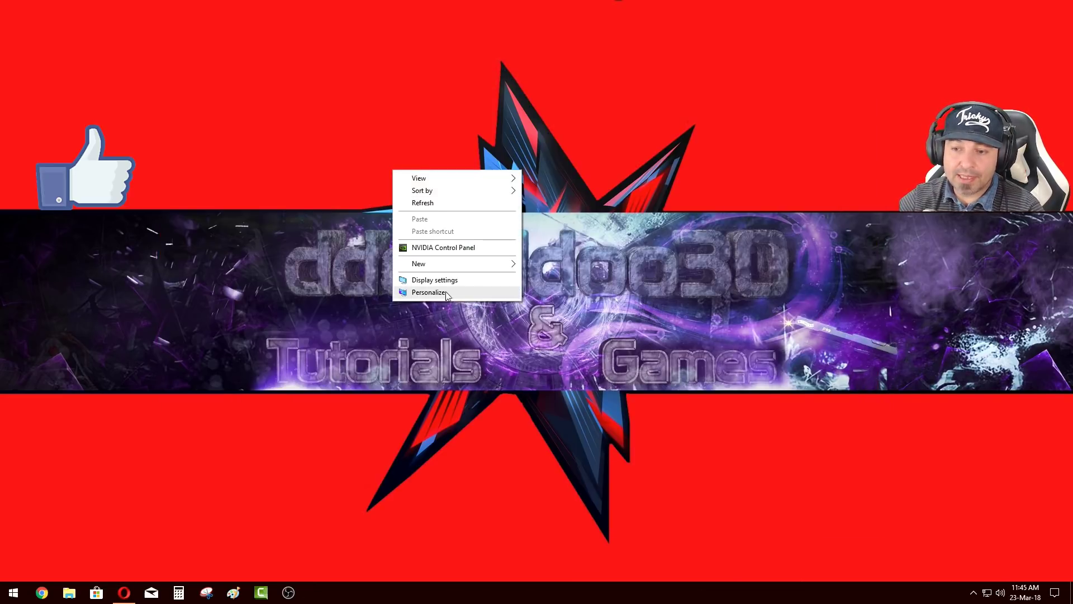
pyautogui.click(430, 292)
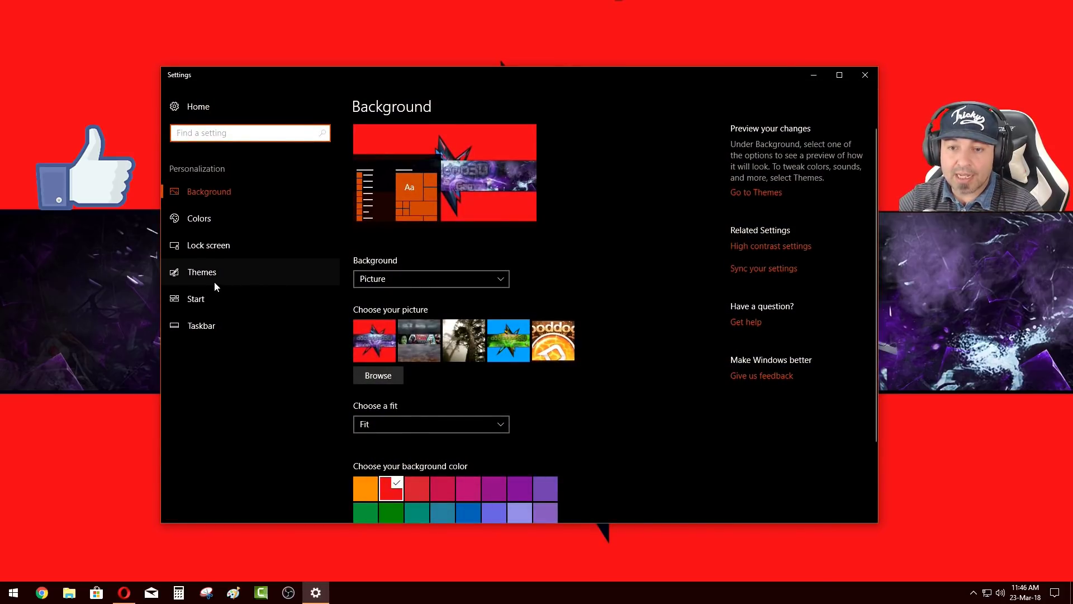
pyautogui.click(204, 224)
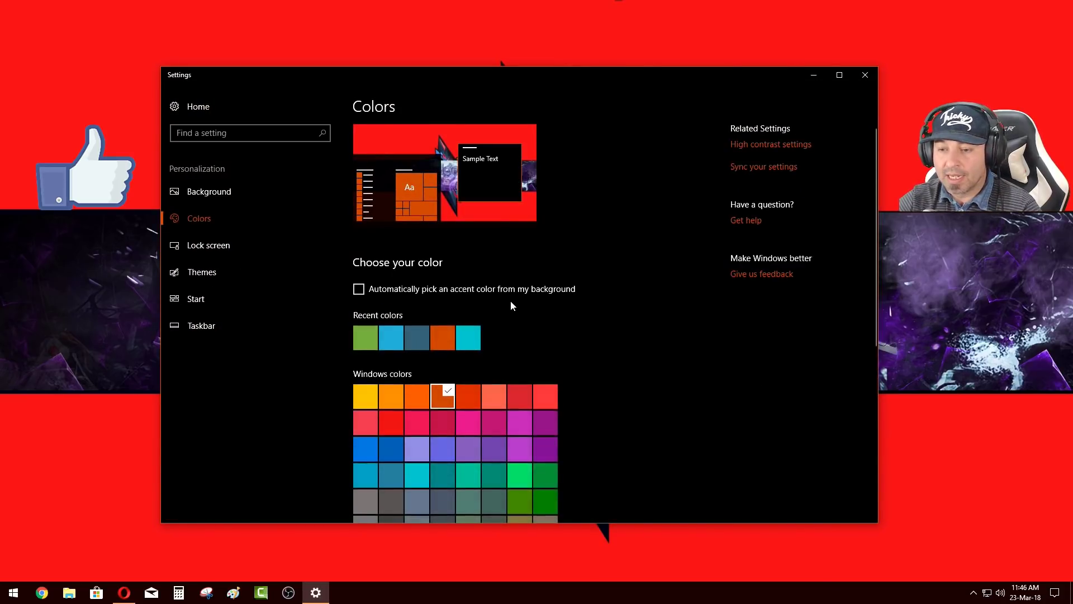
pyautogui.scroll(-5, 559, 319)
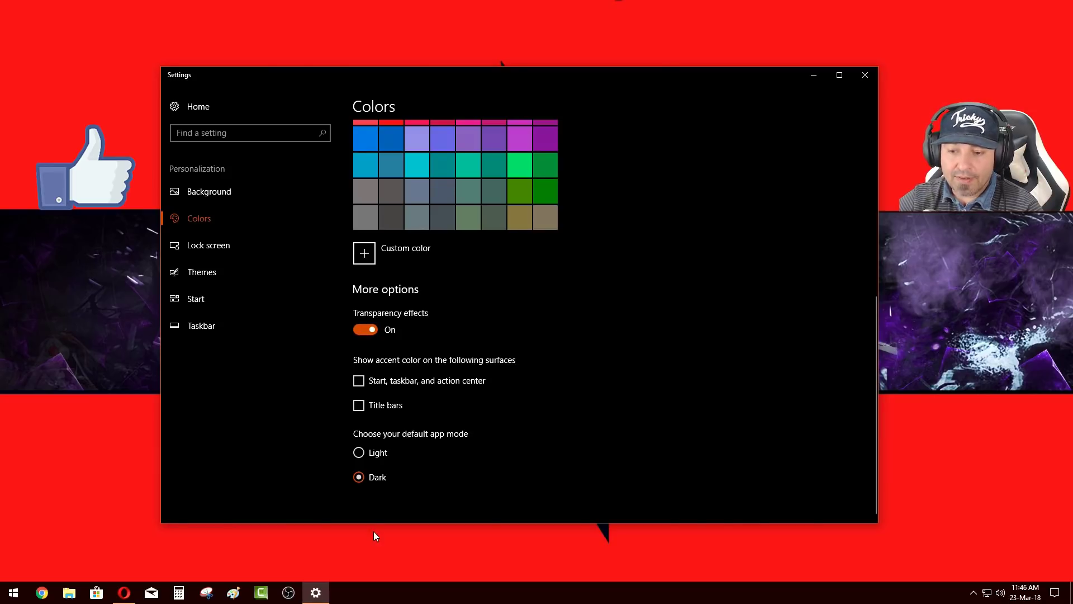
pyautogui.click(359, 453)
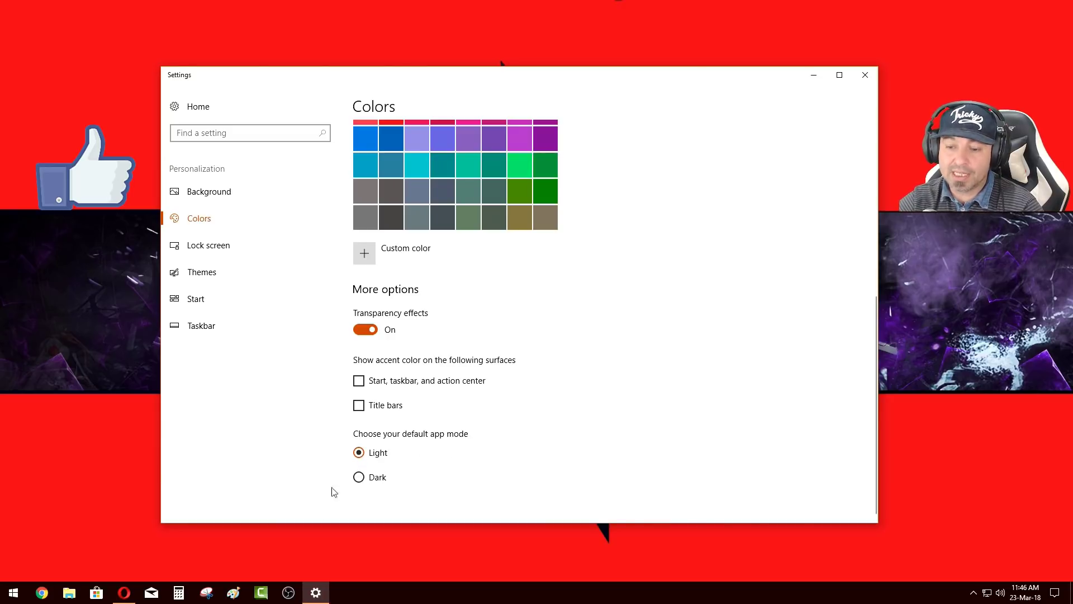
pyautogui.click(359, 478)
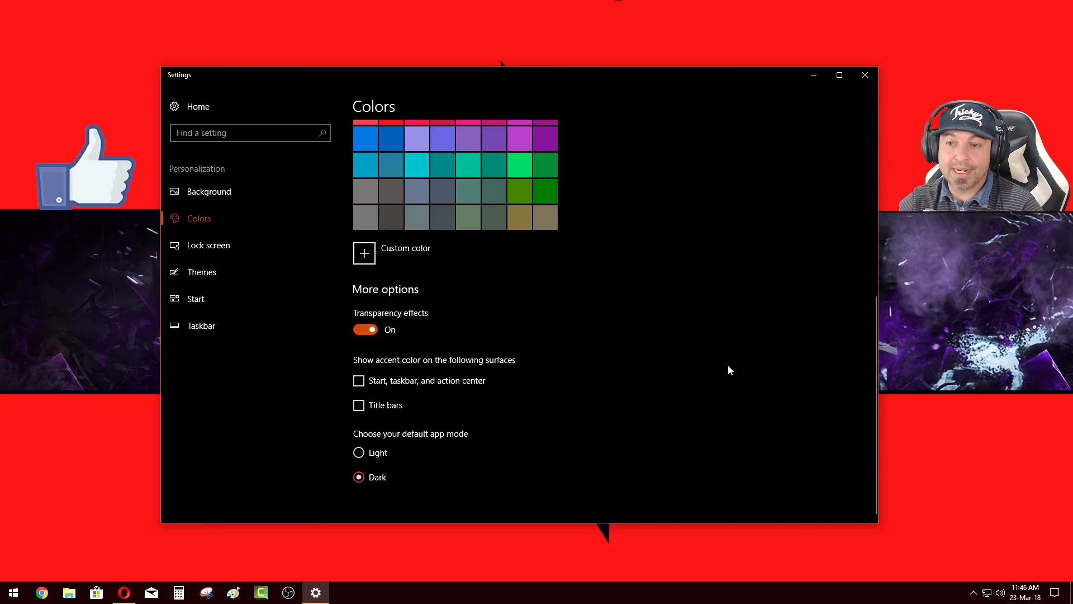
pyautogui.scroll(5, 635, 391)
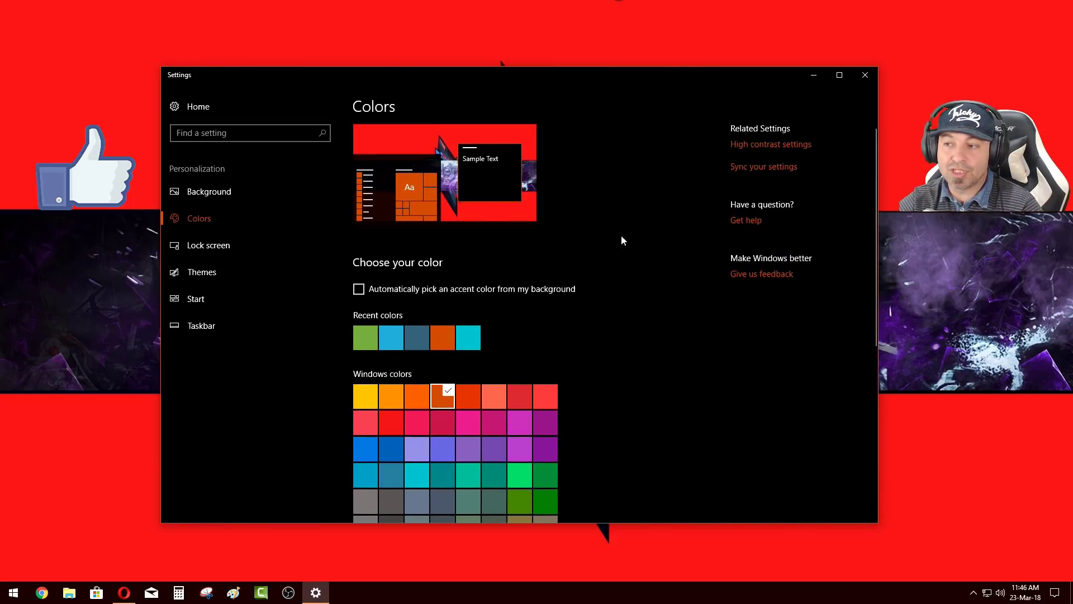
pyautogui.click(866, 75)
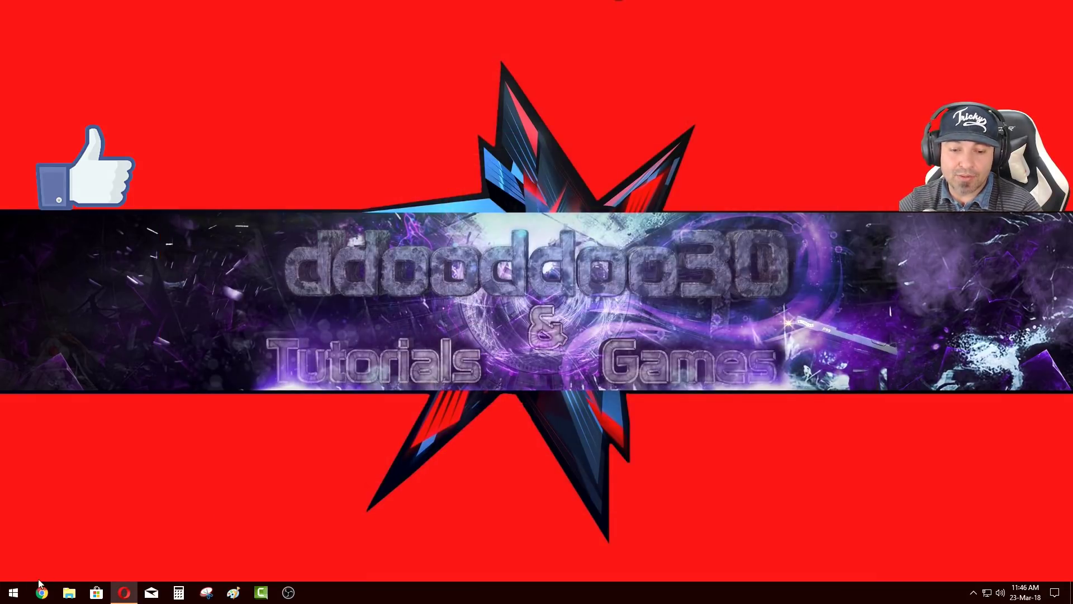
pyautogui.click(13, 592)
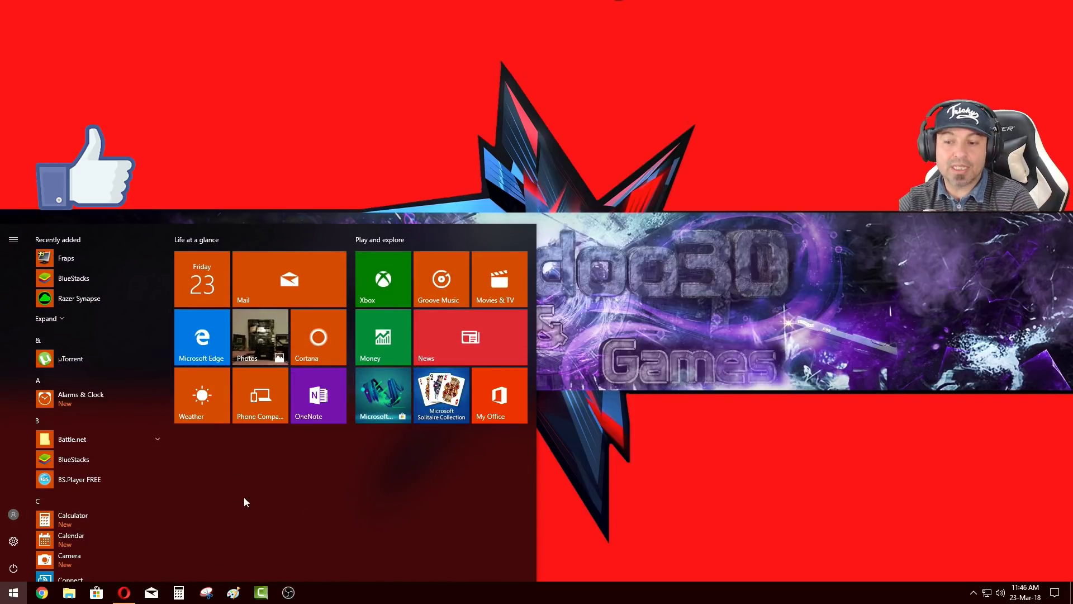
pyautogui.click(592, 174)
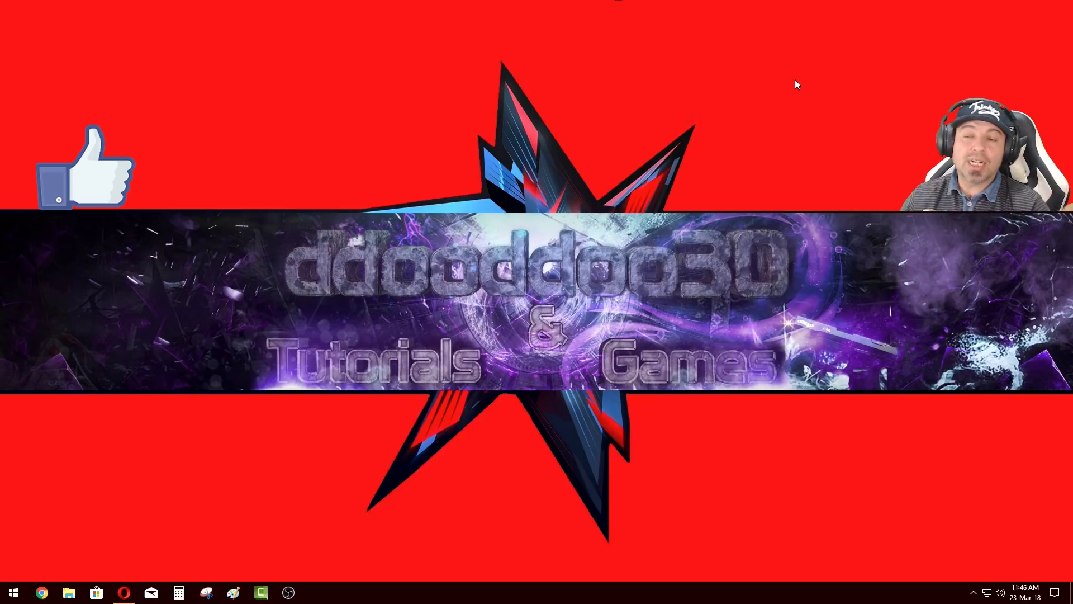